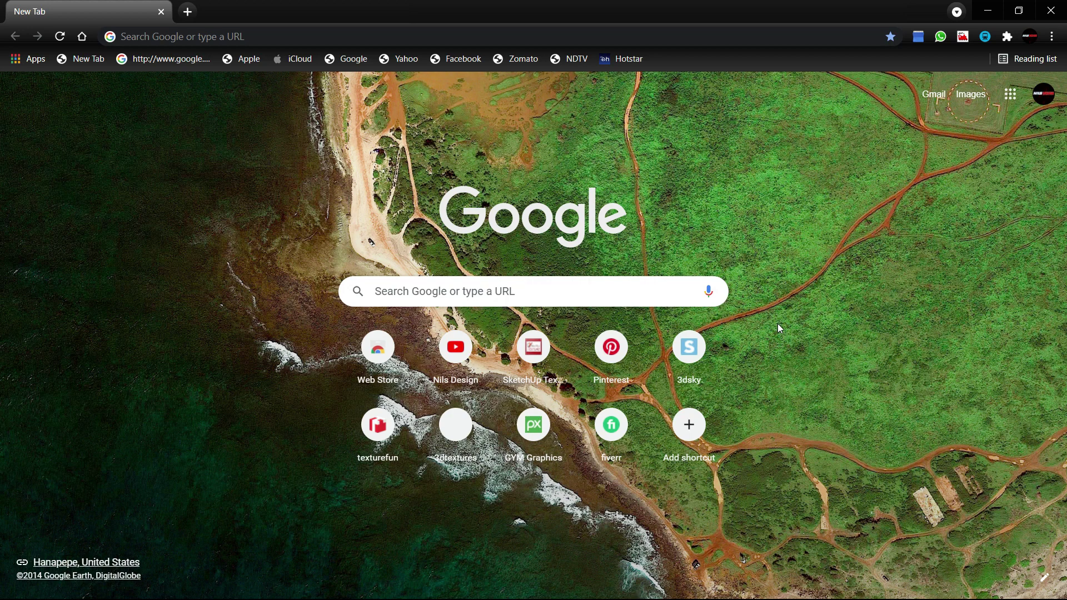
Search Google for "sketchup extension" and open the SketchUp Extension Warehouse site.
click(490, 293)
text(sketch)
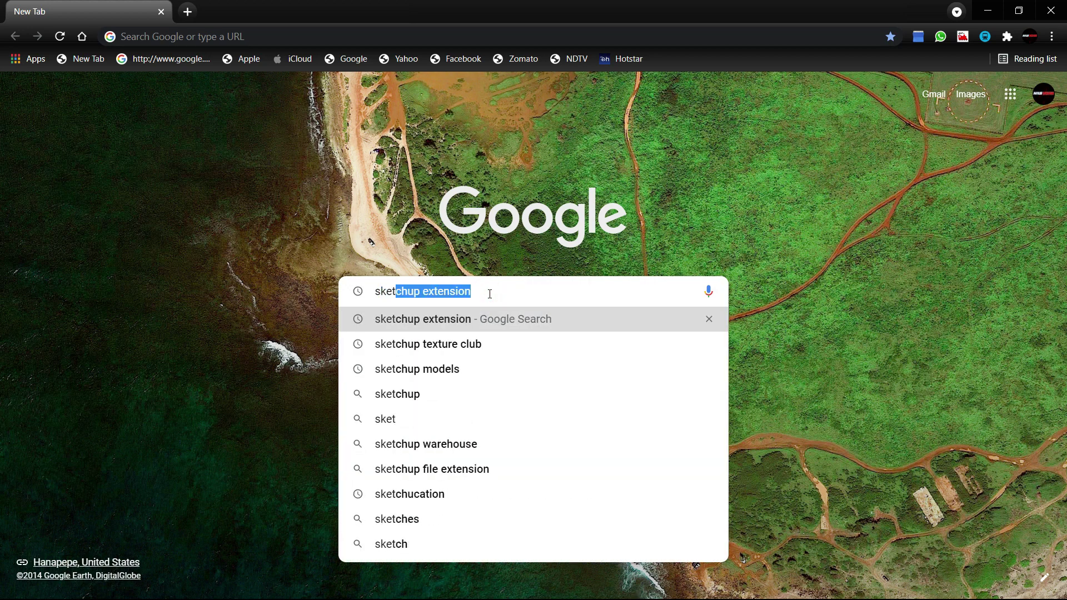
text(up ex)
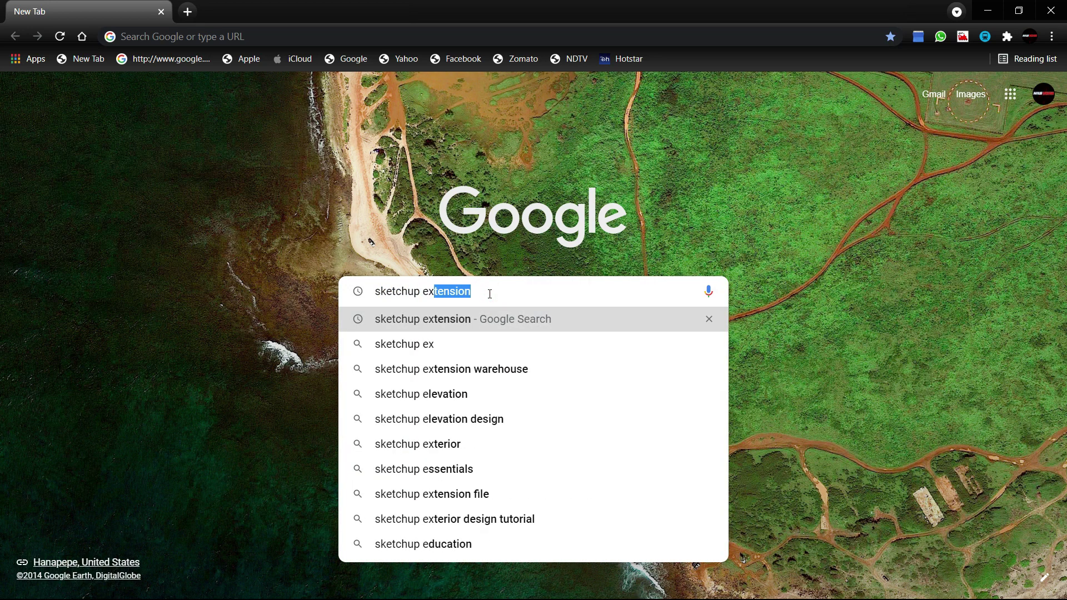
text(ten)
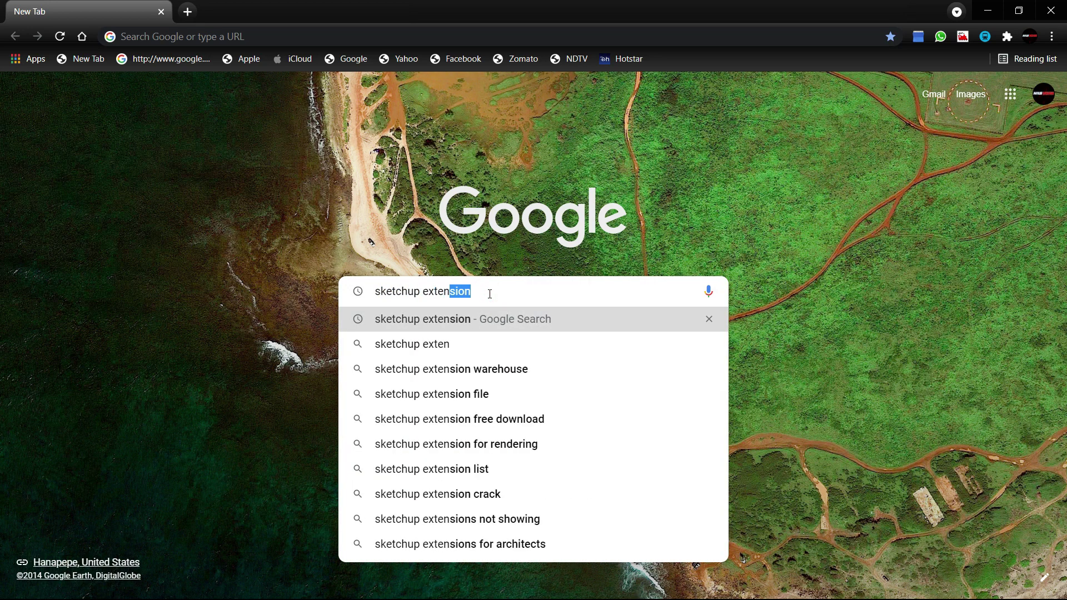
click(527, 324)
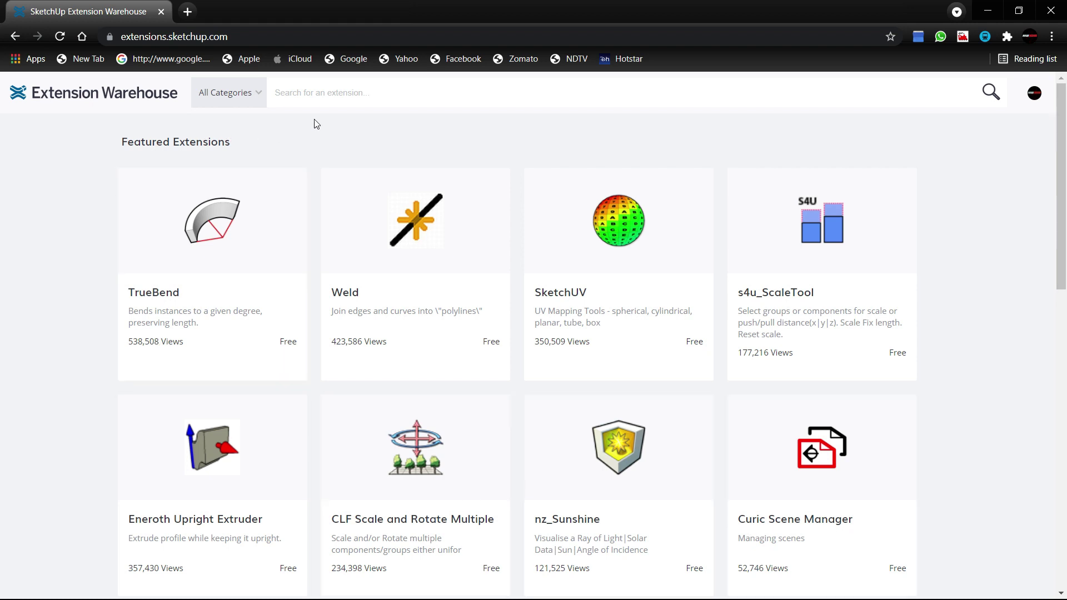
Search the Extension Warehouse for "eneroth newer version".
click(309, 97)
text(ene)
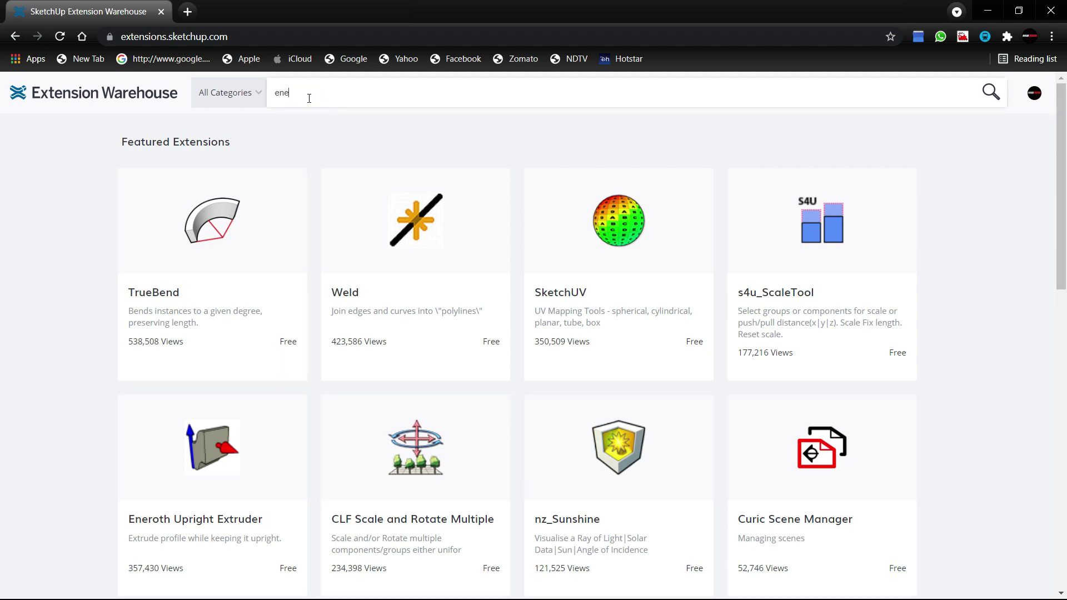
text(roth new)
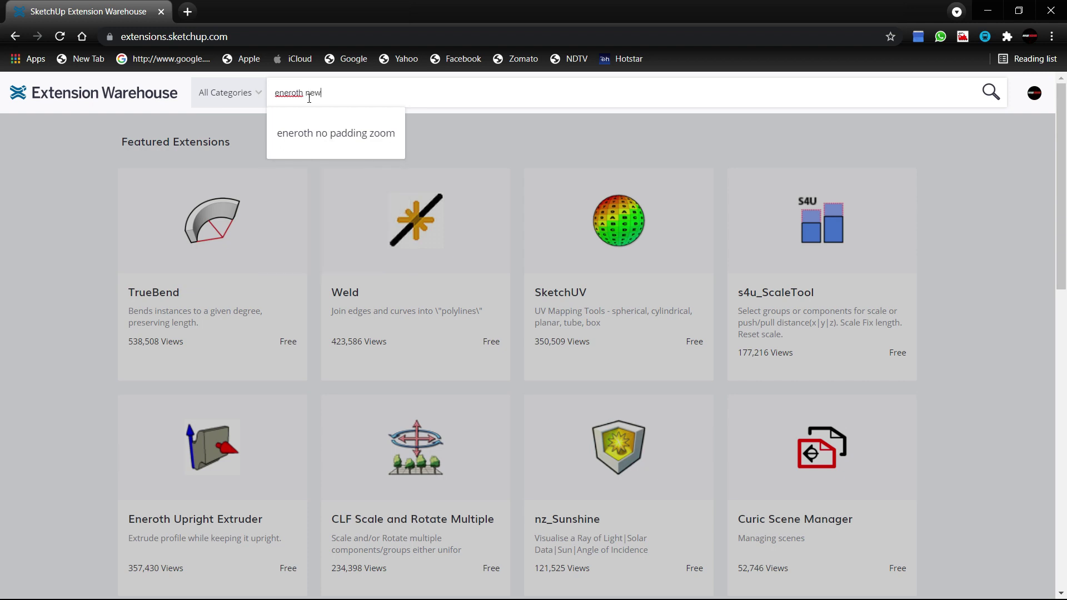
text(er version)
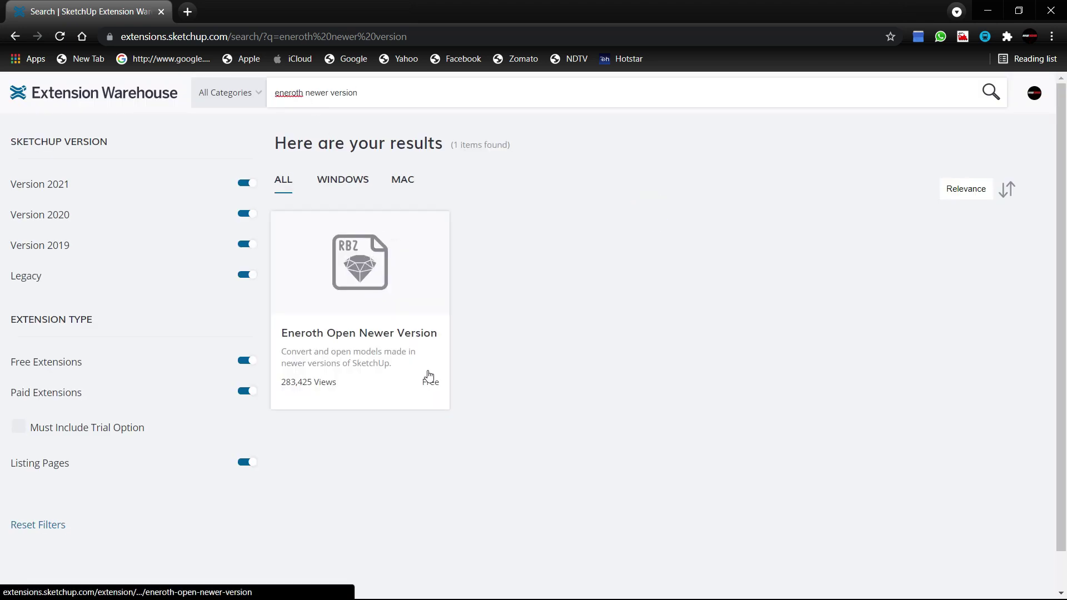
Open the Eneroth Open Newer Version extension's page, download the extension and dismiss the download dialog.
click(364, 281)
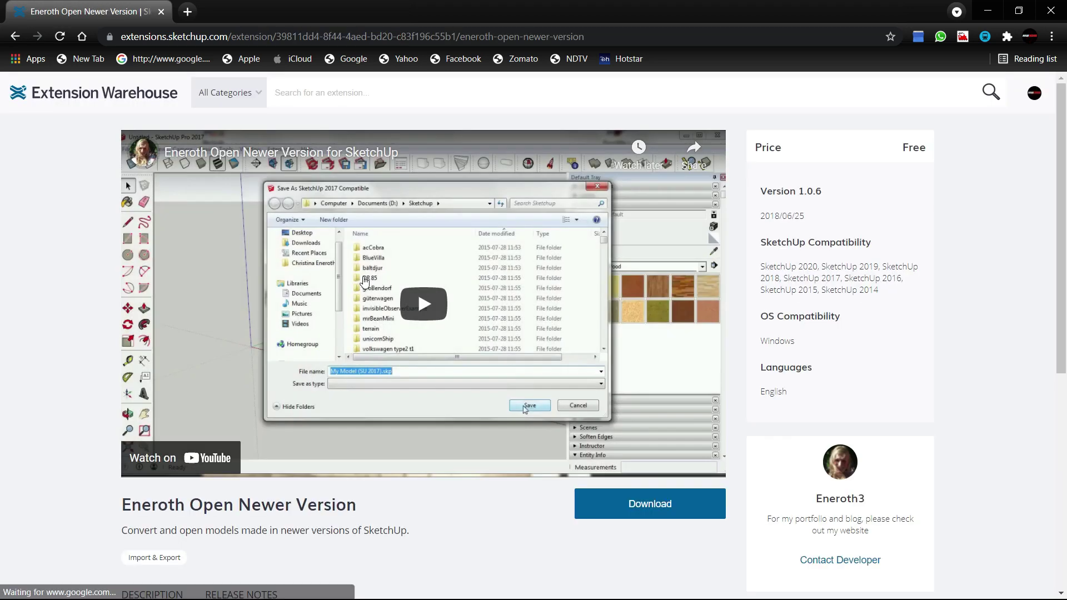
click(662, 507)
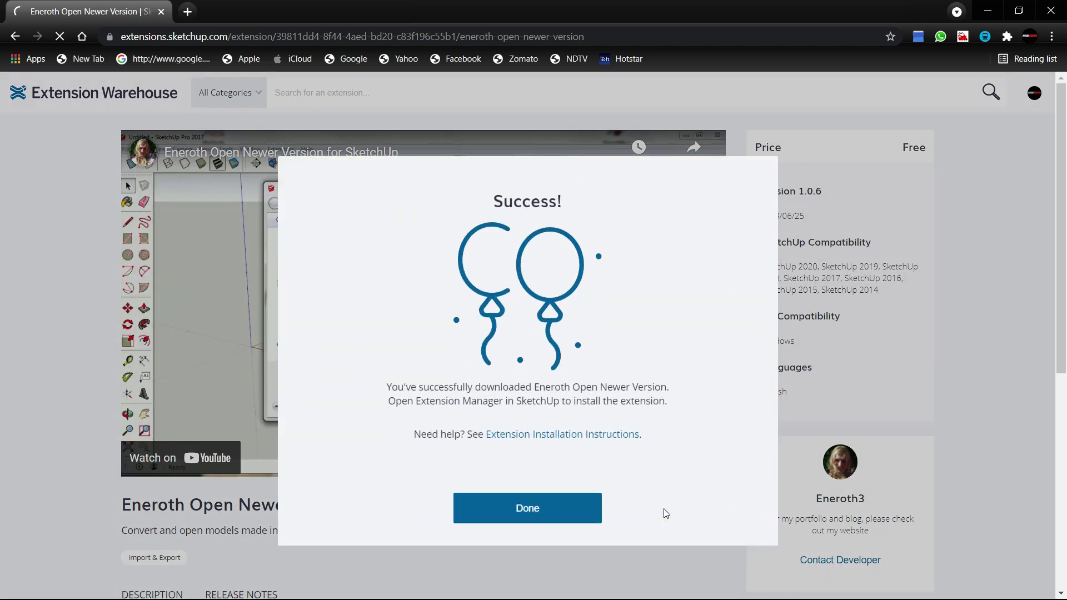
click(568, 483)
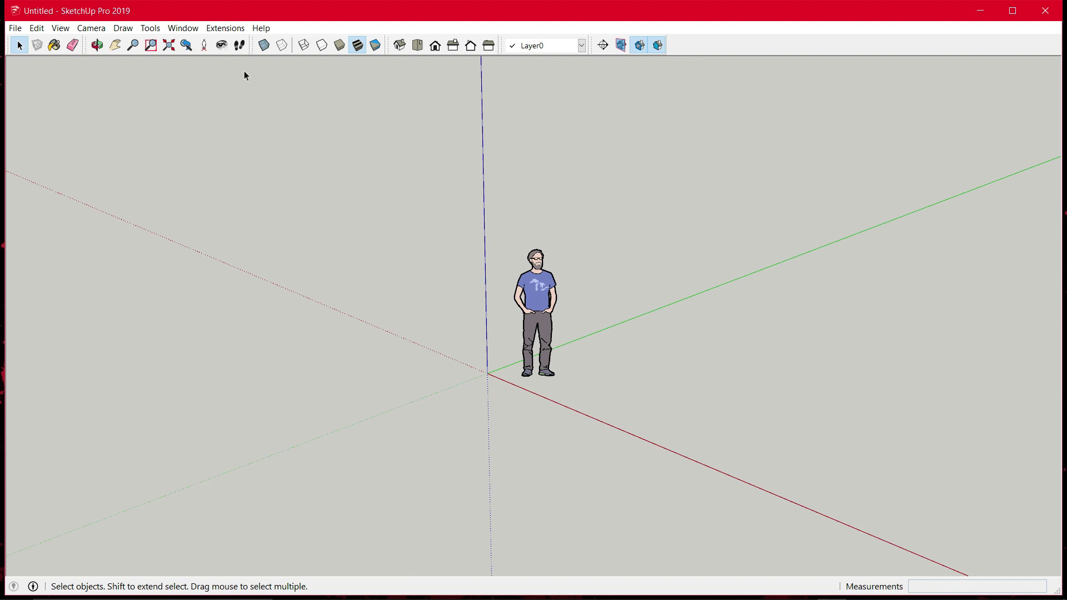
Switch to SketchUp Pro 2019 and install ene_open_newer_version_v1.0.6 from the Downloads folder with the Extension Manager.
click(183, 28)
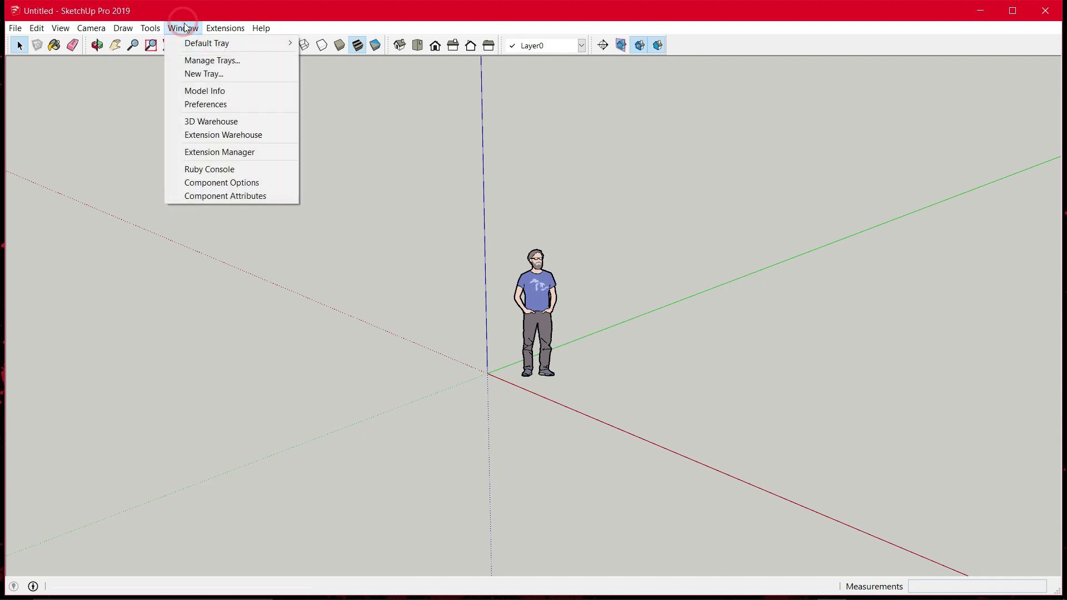
click(251, 152)
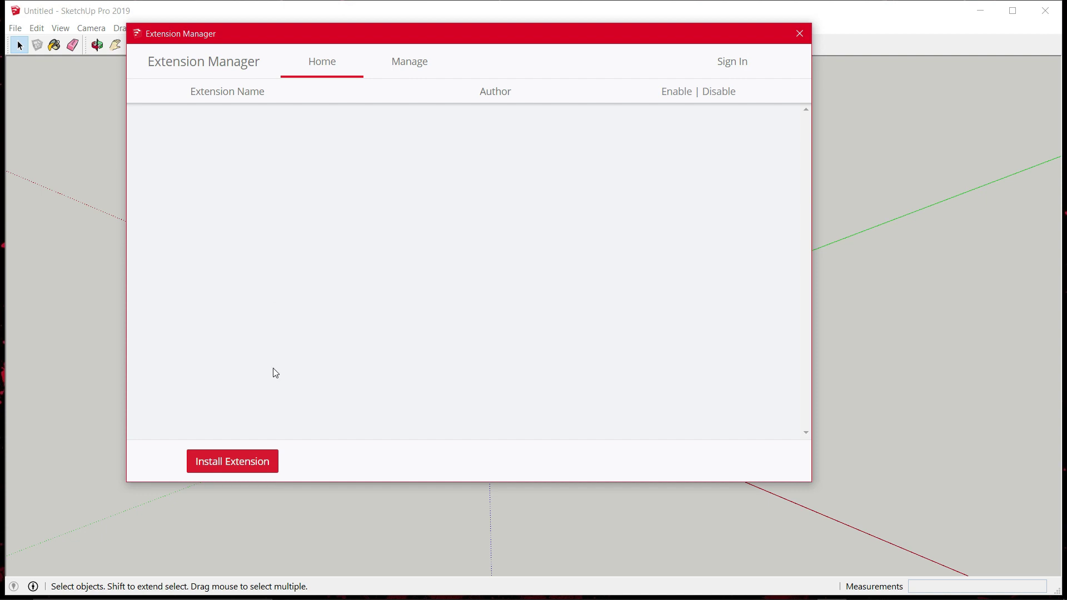
click(261, 462)
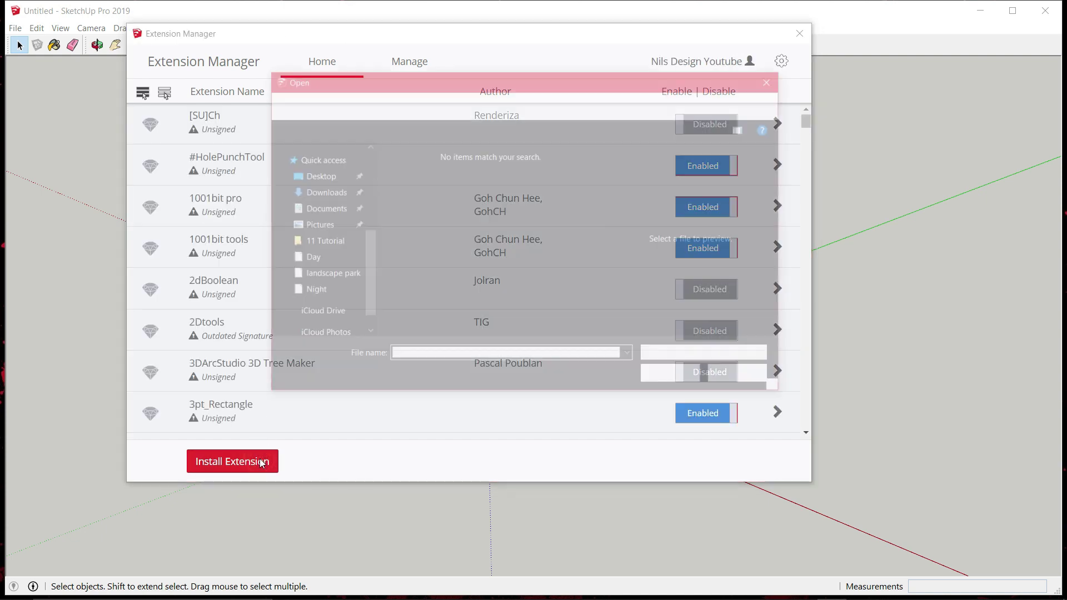
click(335, 247)
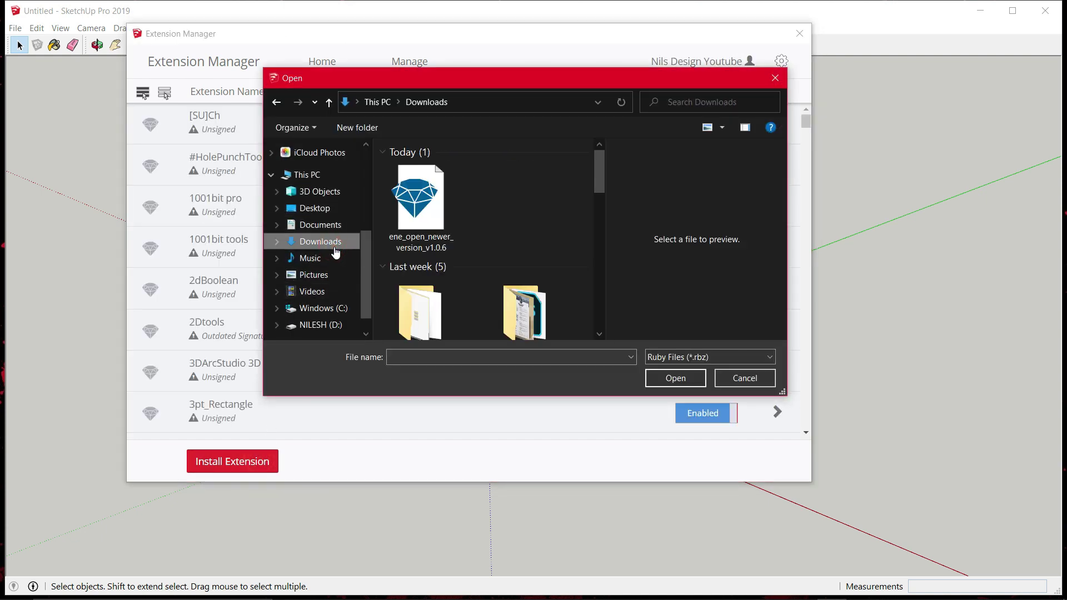
click(414, 197)
click(676, 378)
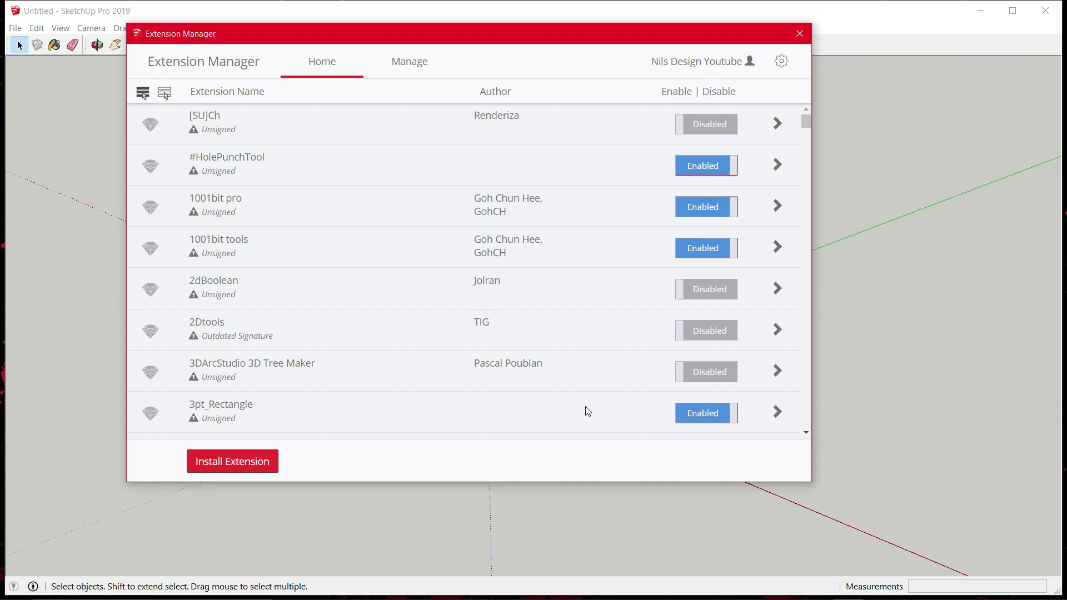
Enable the Eneroth 3D Rotate Tool extension, apply the change and close the Extension Manager.
scroll(503, 365, down, 10)
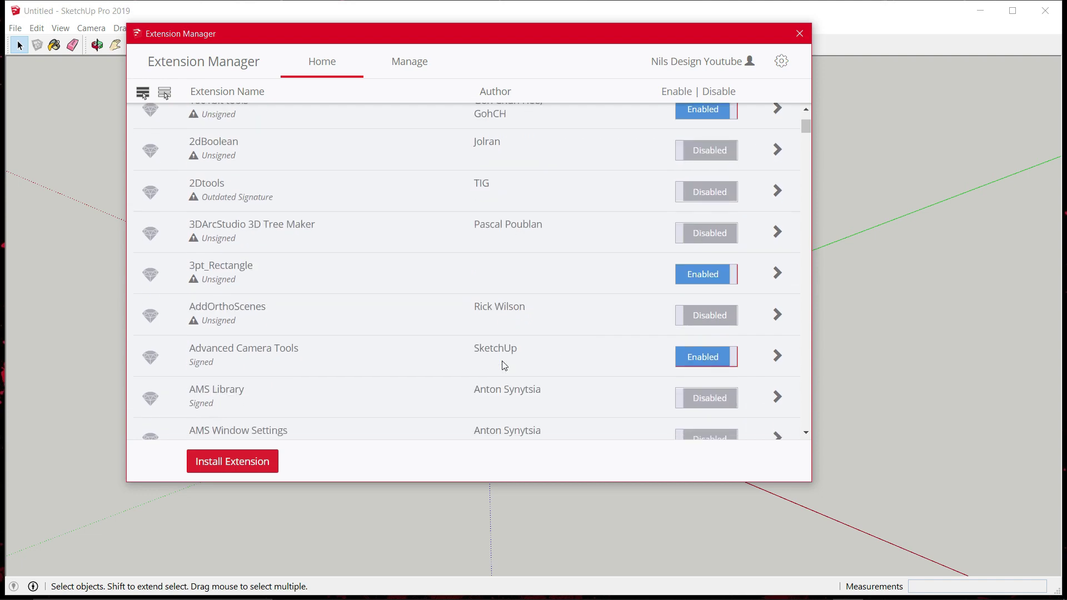
scroll(503, 365, down, 15)
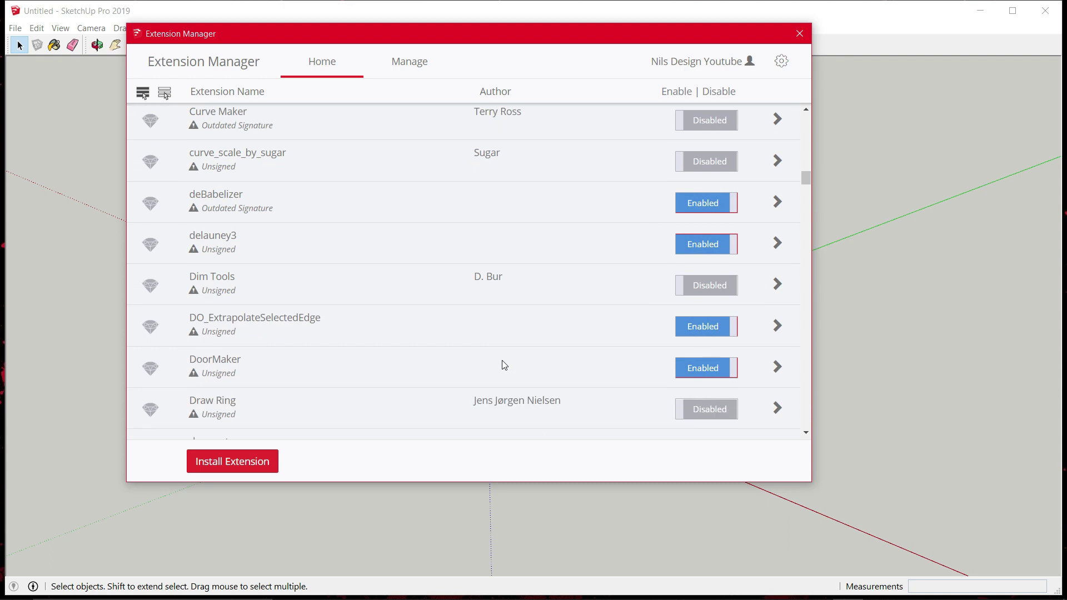
scroll(504, 365, down, 7)
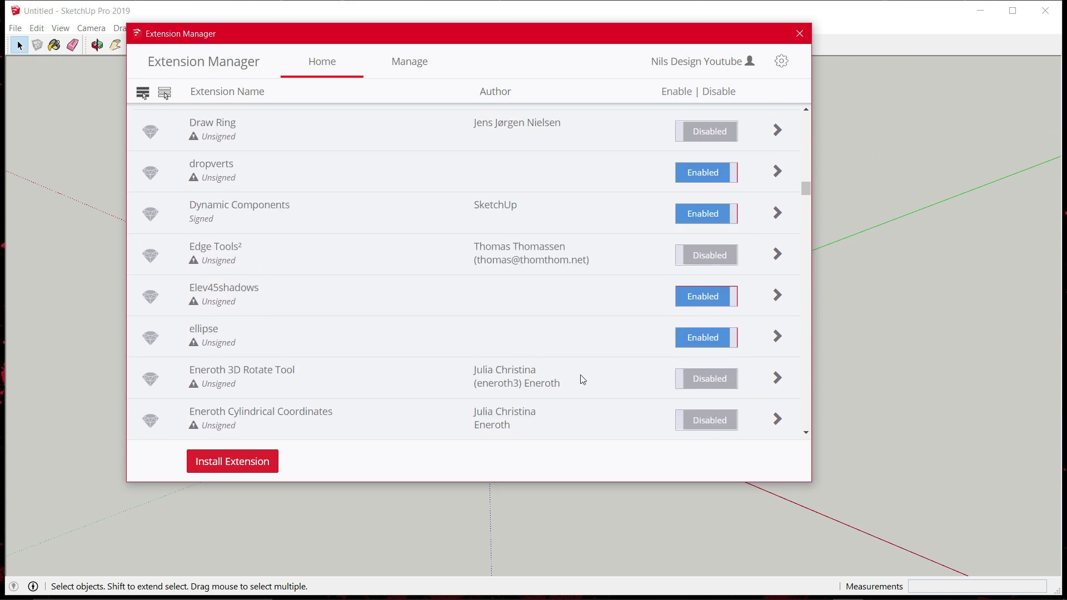
click(732, 384)
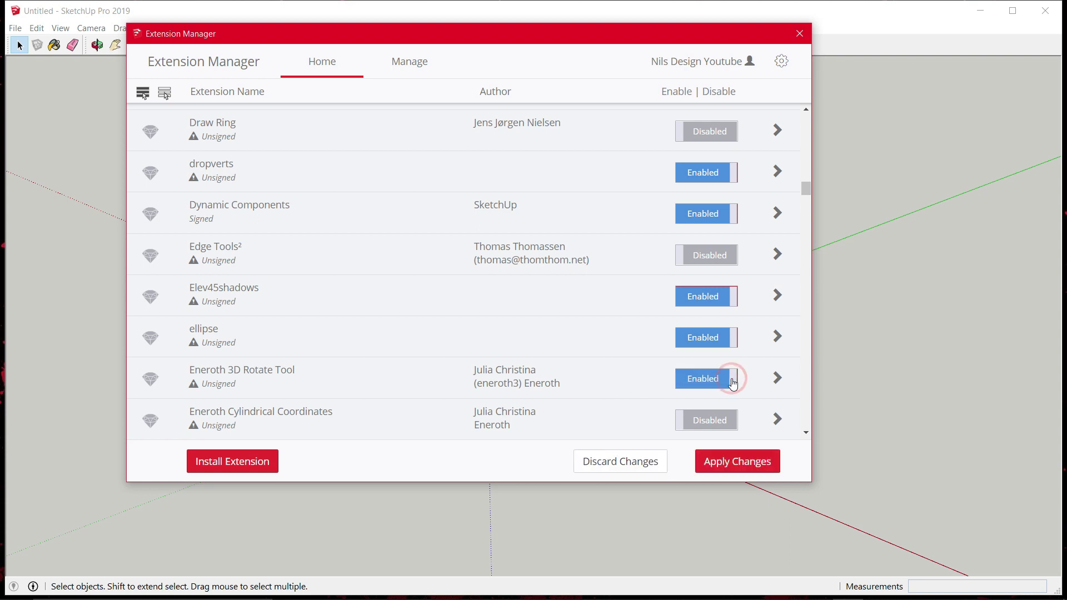
click(738, 464)
click(799, 33)
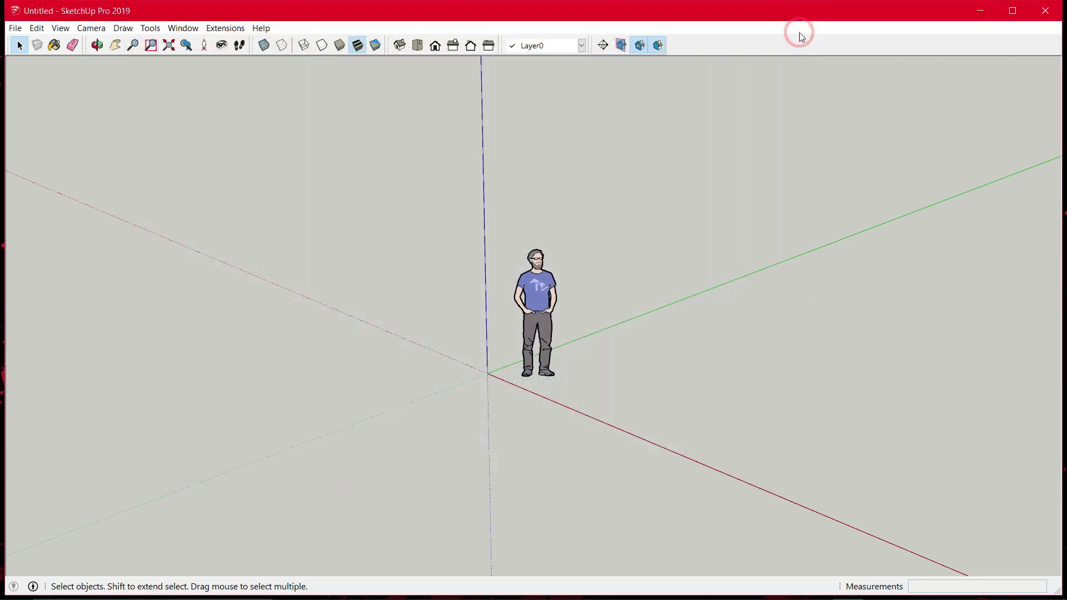
Open the Sketchup 2020 model from the Desktop with the Open Newer Version command.
click(17, 29)
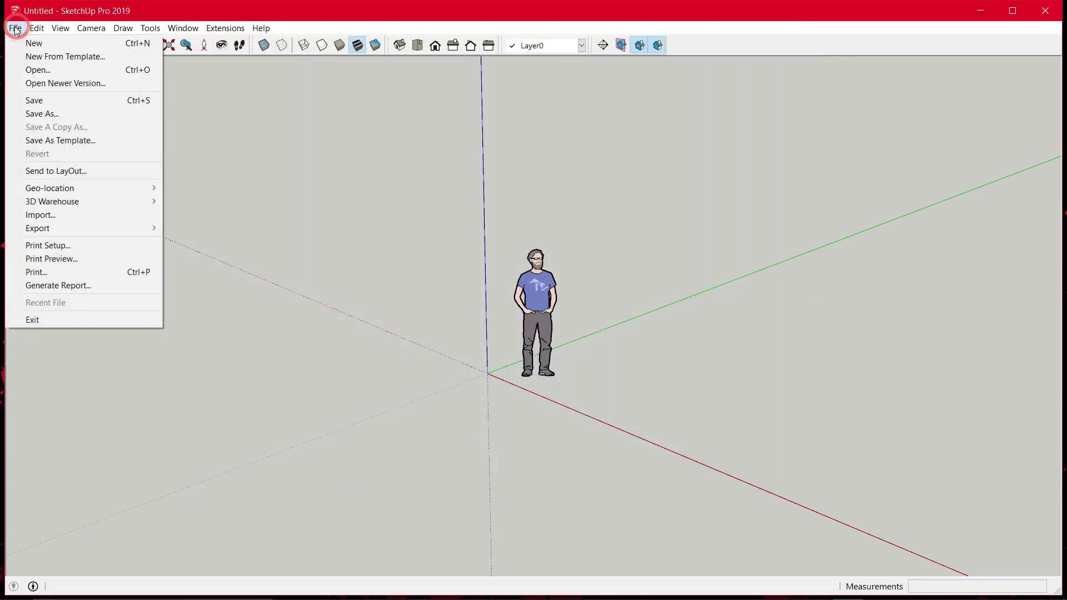
click(71, 85)
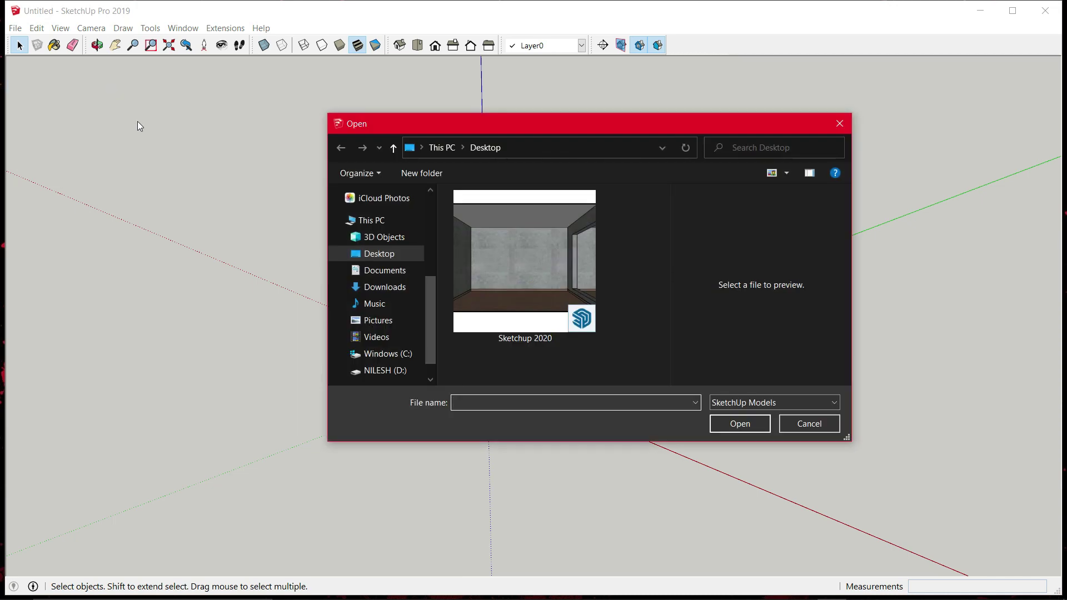
click(535, 291)
click(754, 426)
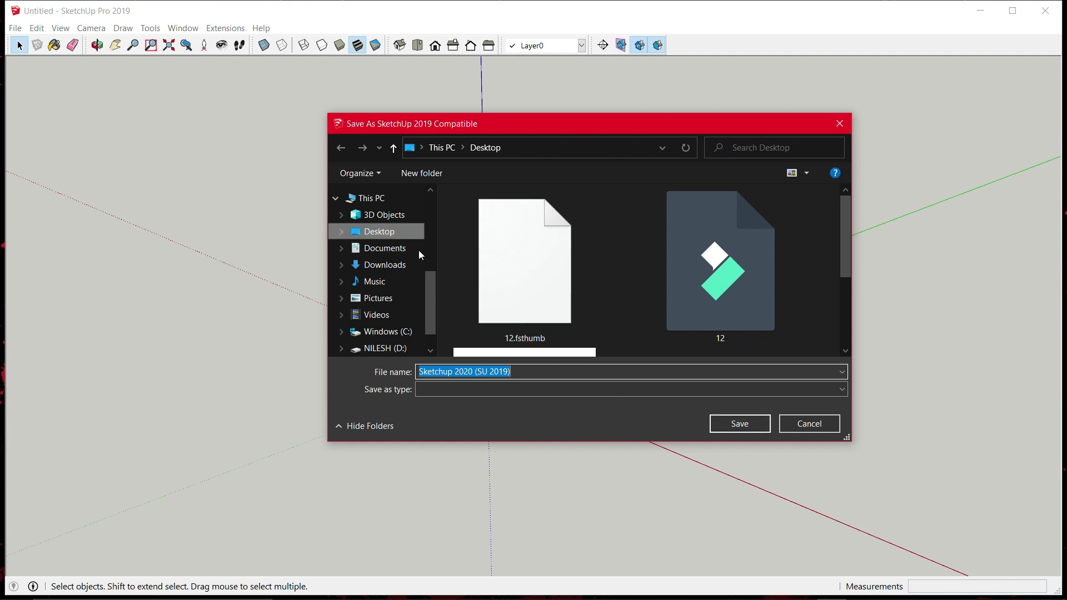
Save the converted model to the Desktop as Sketchup 2020 (SU 2019) and switch to its Day - Objects scene.
click(526, 372)
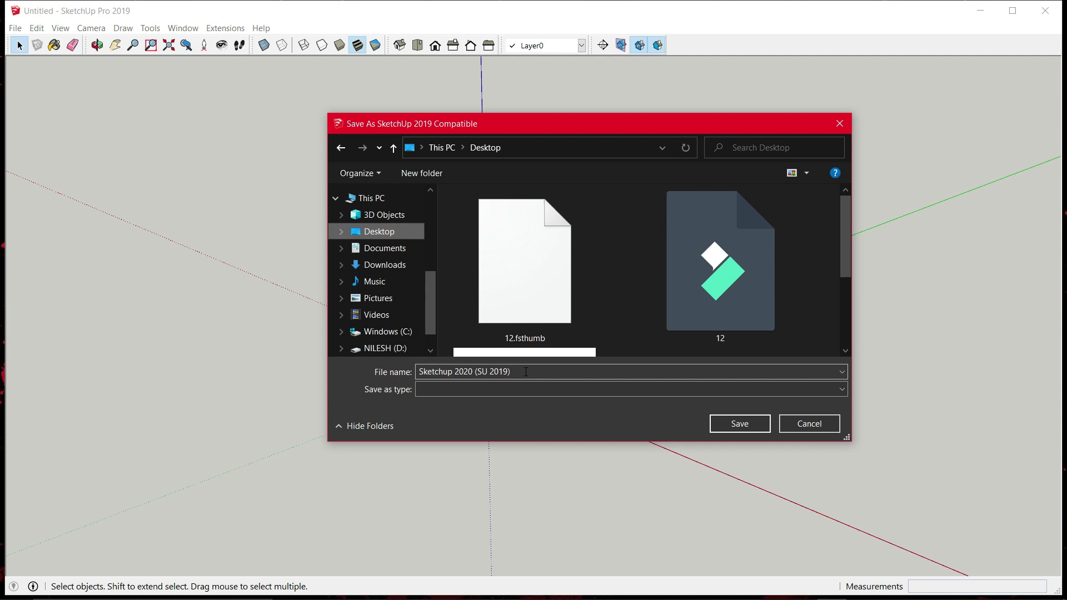
key(ctrl+a)
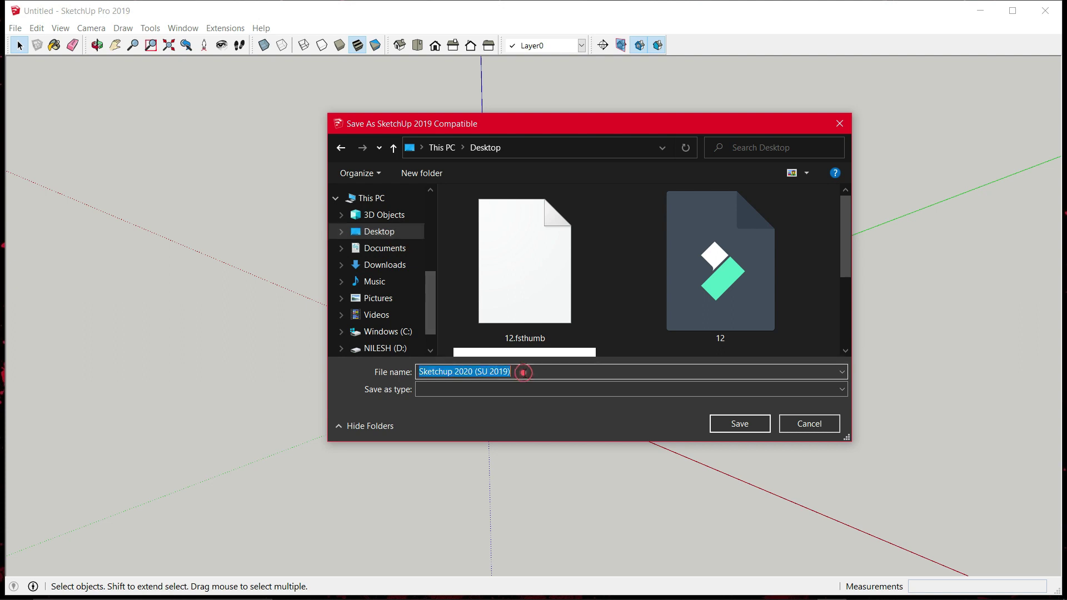
click(743, 428)
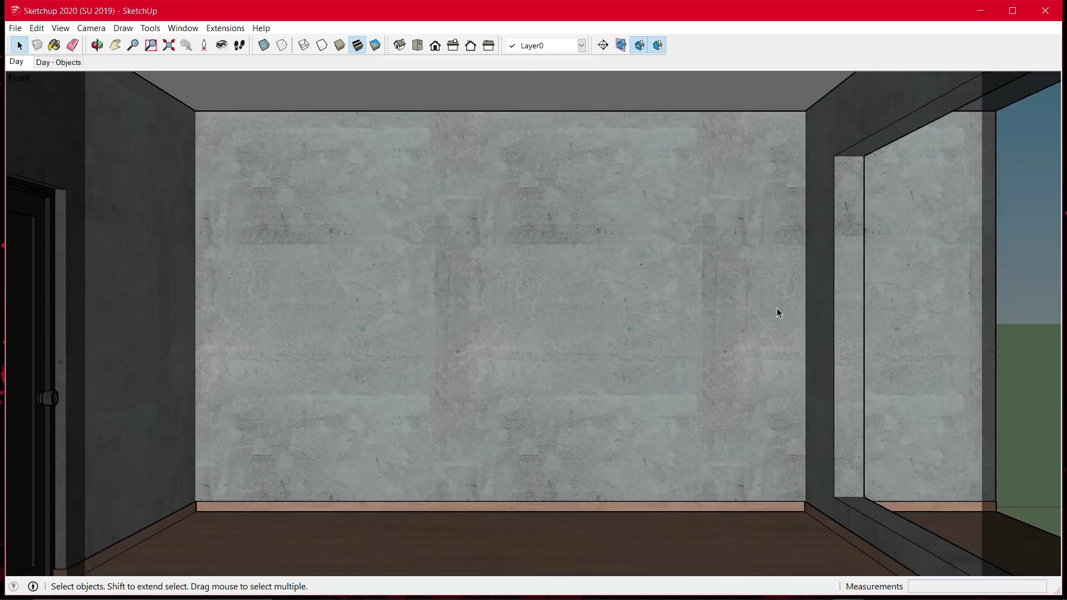
click(59, 63)
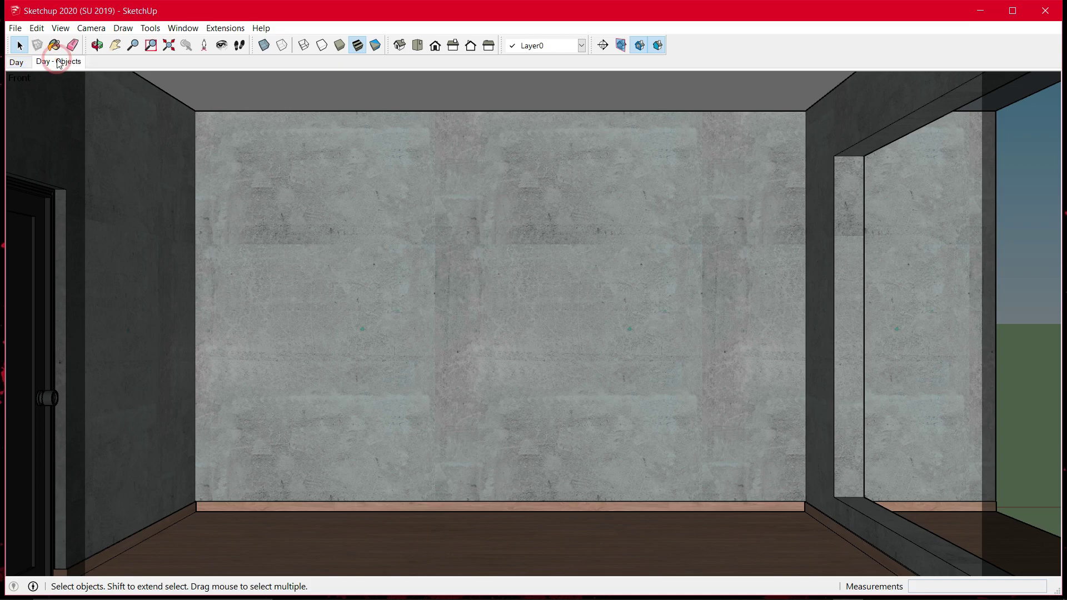
middle_drag(667, 334, 862, 407)
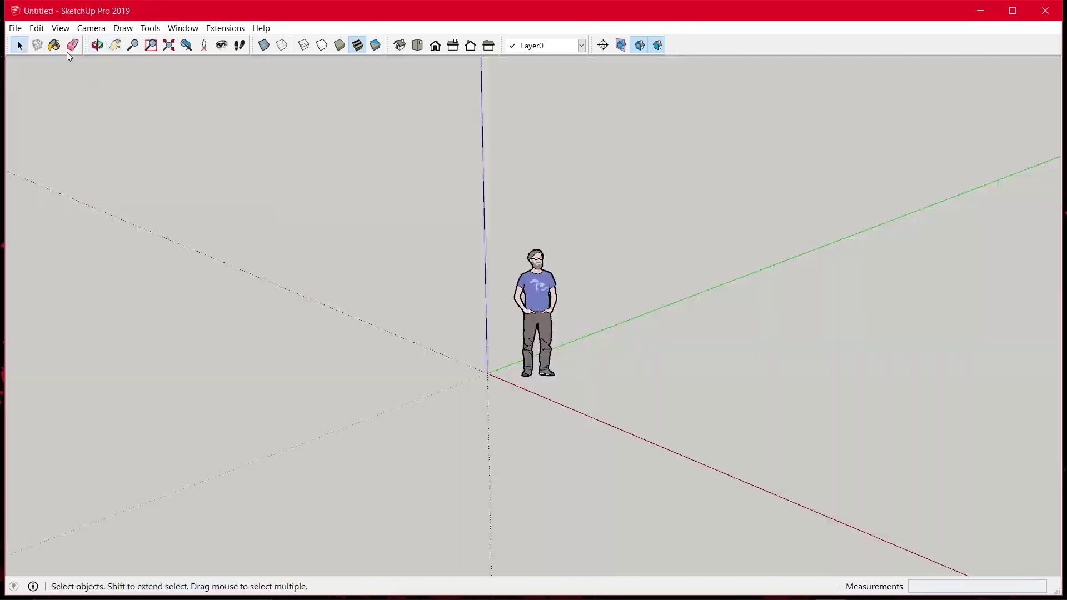
Try to open the Sketchup 2021 model from the Desktop with the Open Newer Version command.
click(19, 28)
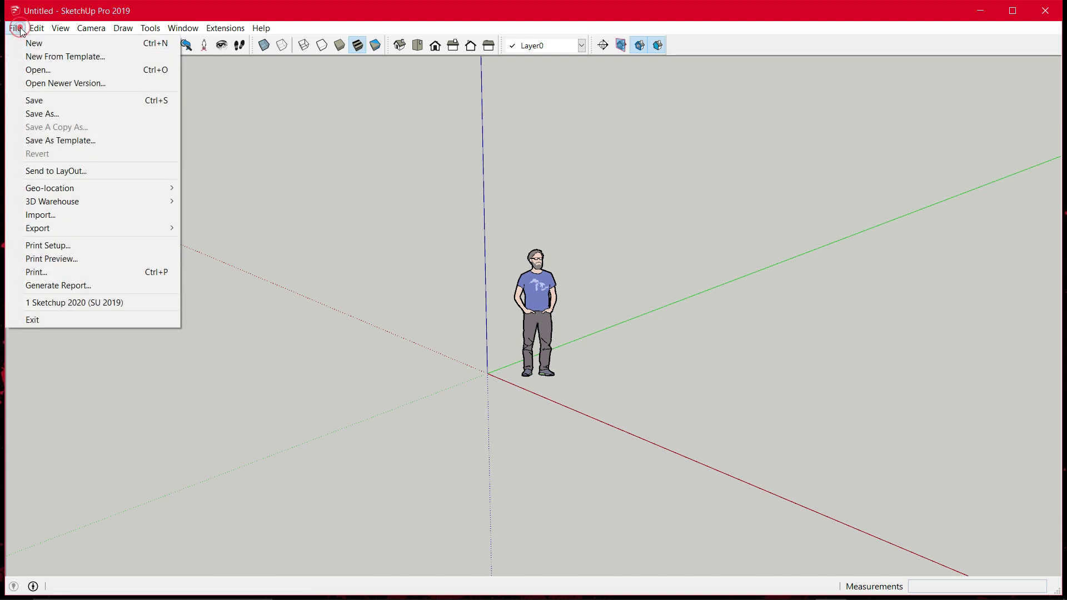
click(87, 84)
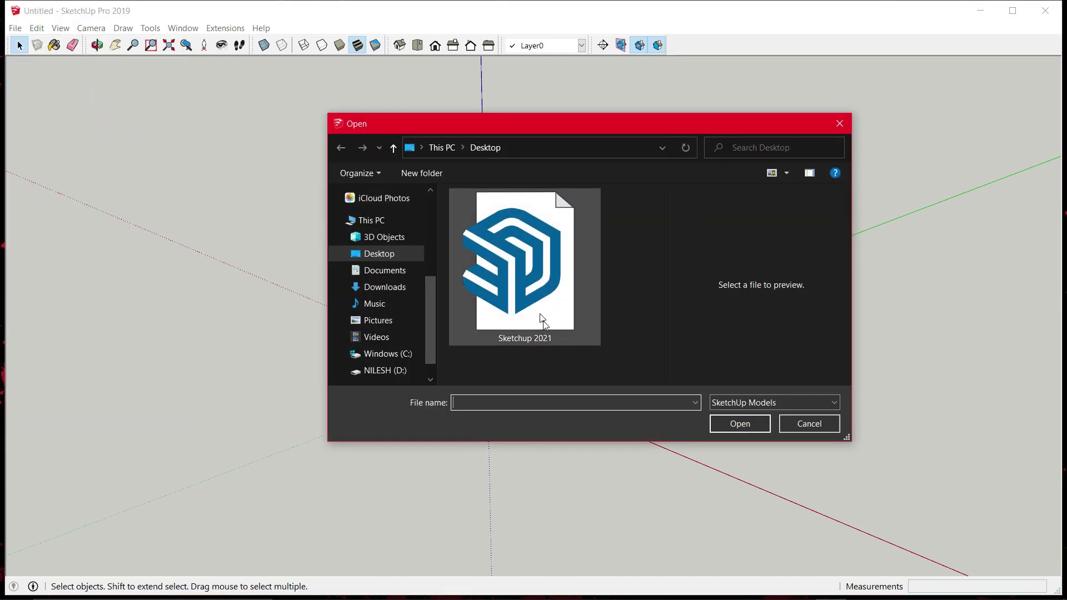
click(543, 318)
click(741, 425)
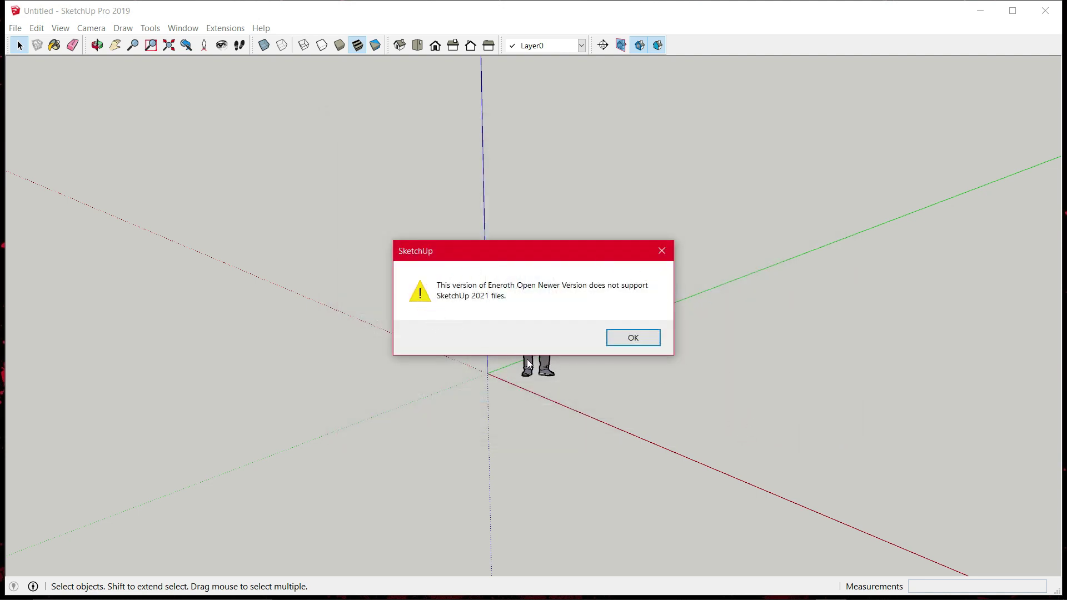
click(638, 344)
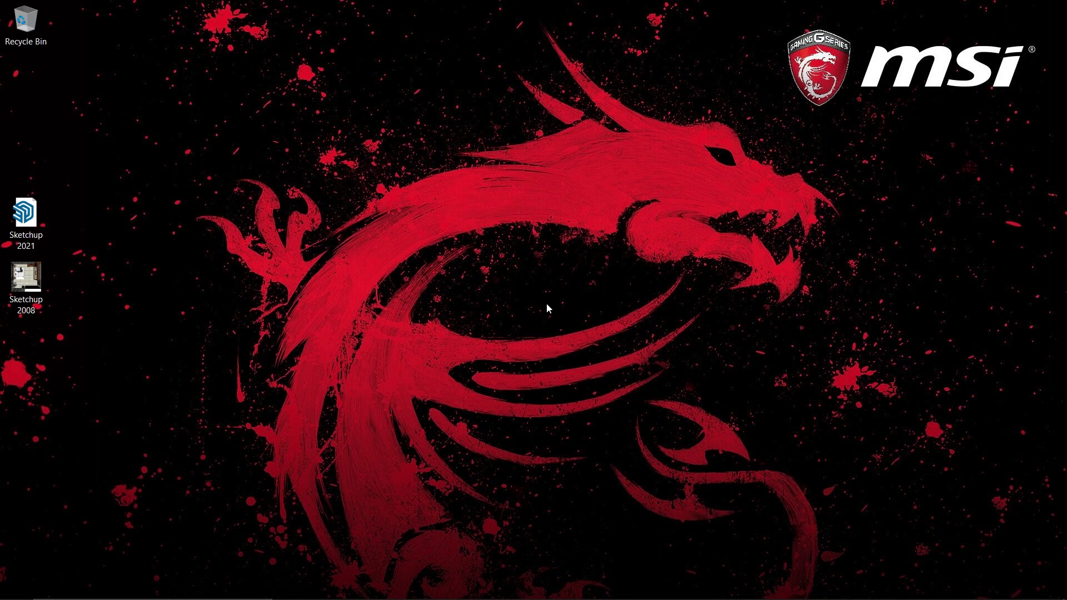
Open the Sketchup 2008 model from the Desktop in SketchUp Pro 2020 and dismiss the file version notice.
right_click(32, 285)
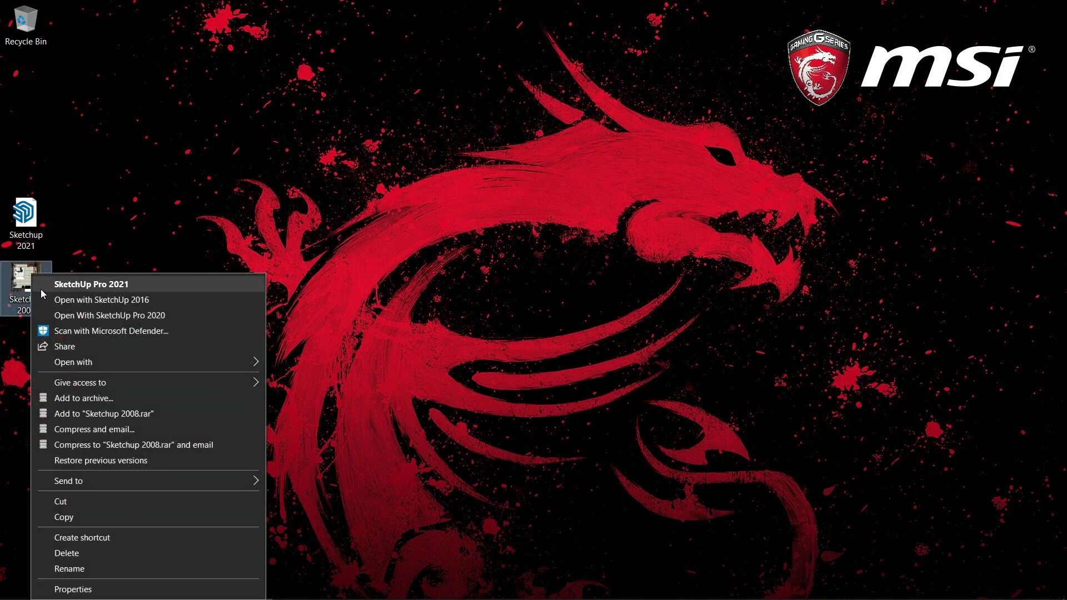
click(128, 312)
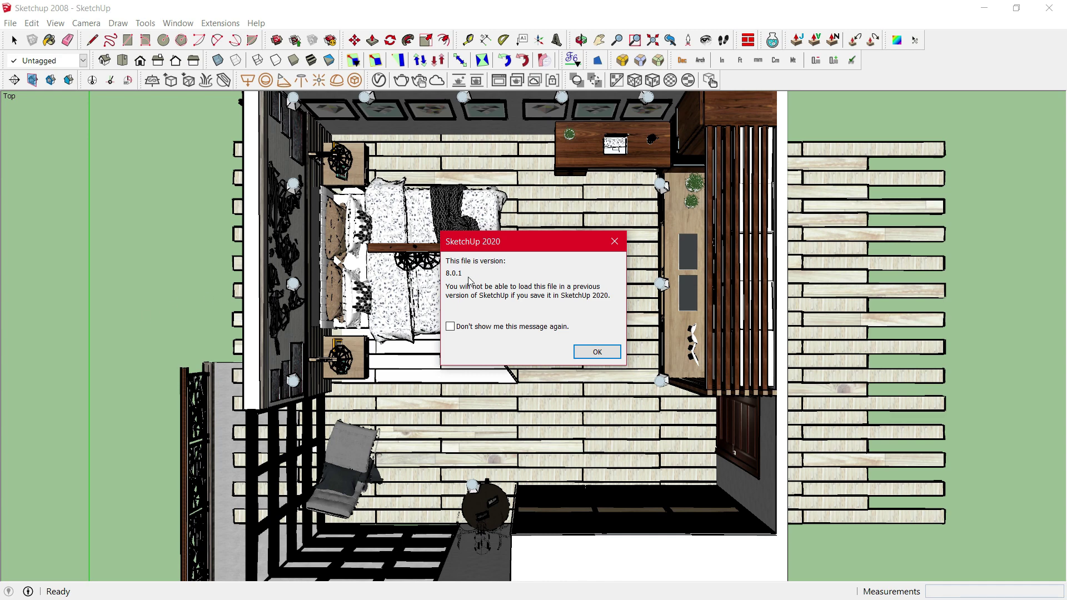
click(597, 354)
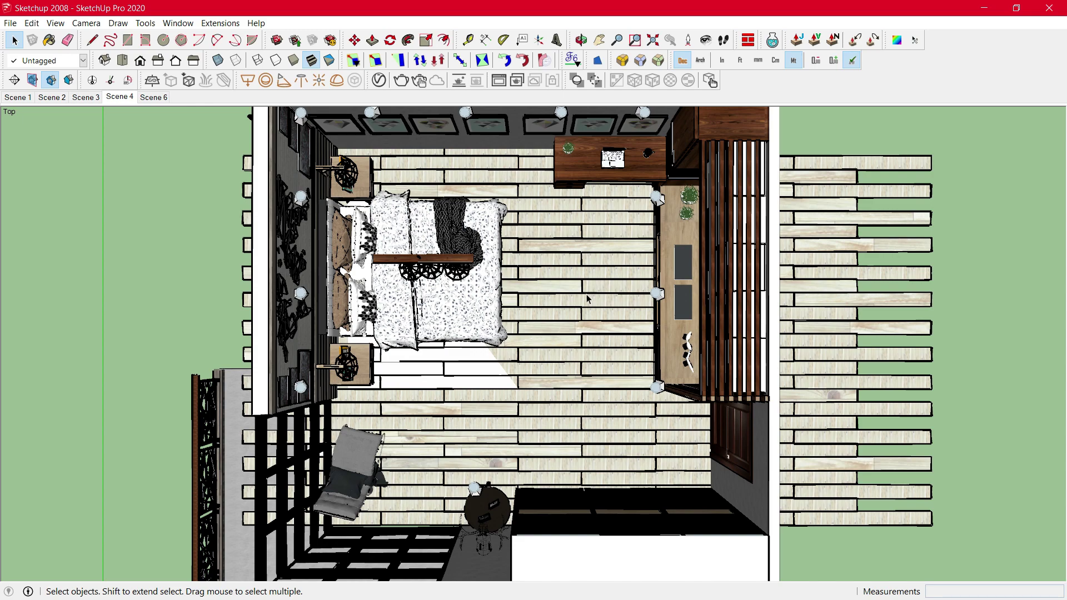
Open the edge settings of the bedroom model's Simple Style and turn off the Jitter effect.
middle_drag(588, 299, 502, 309)
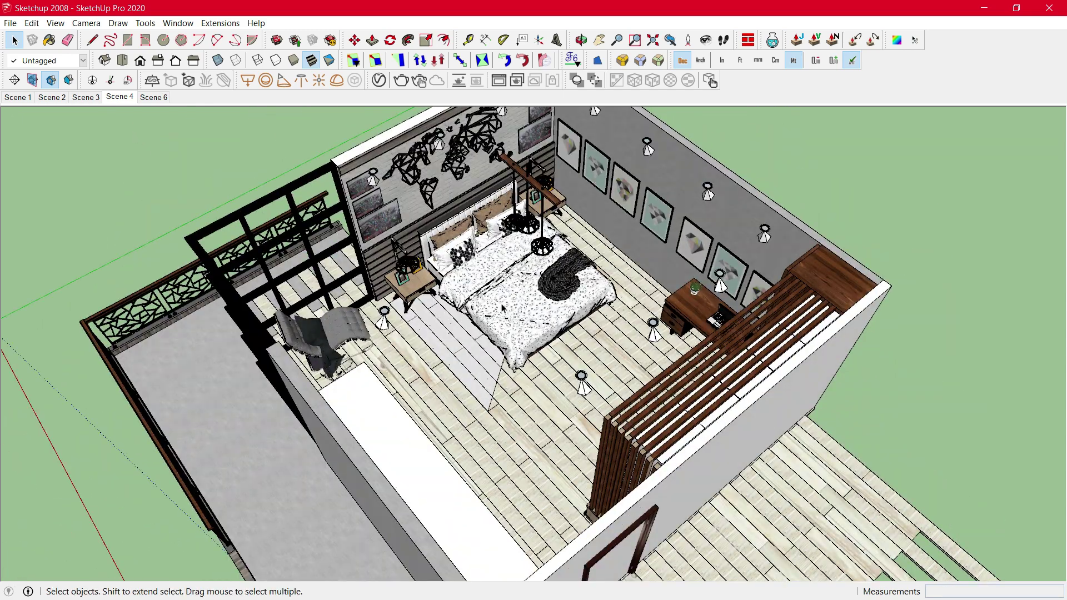
scroll(503, 309, up, 8)
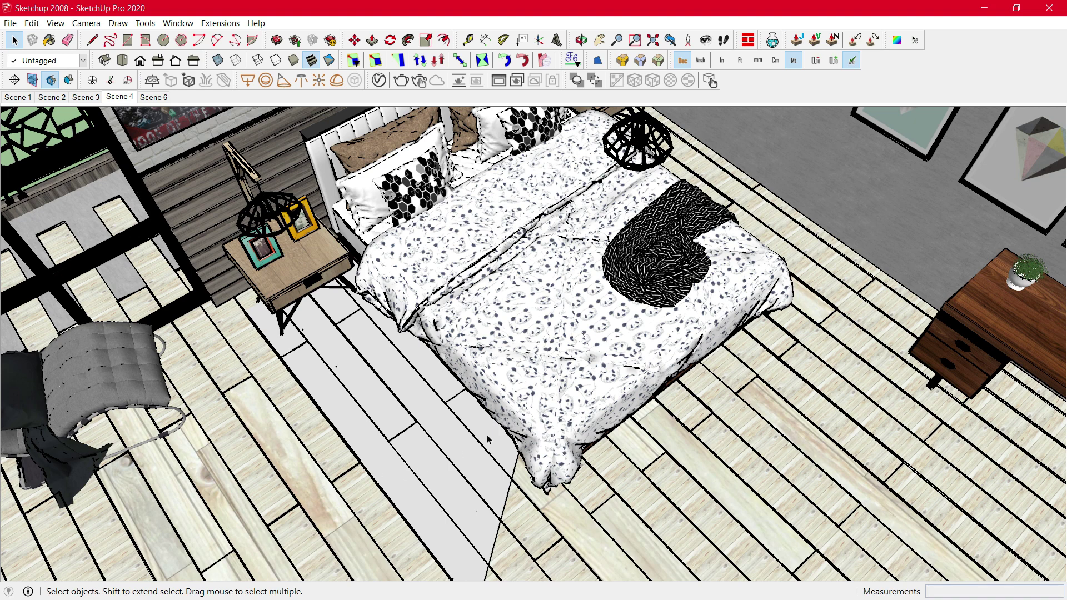
key(b)
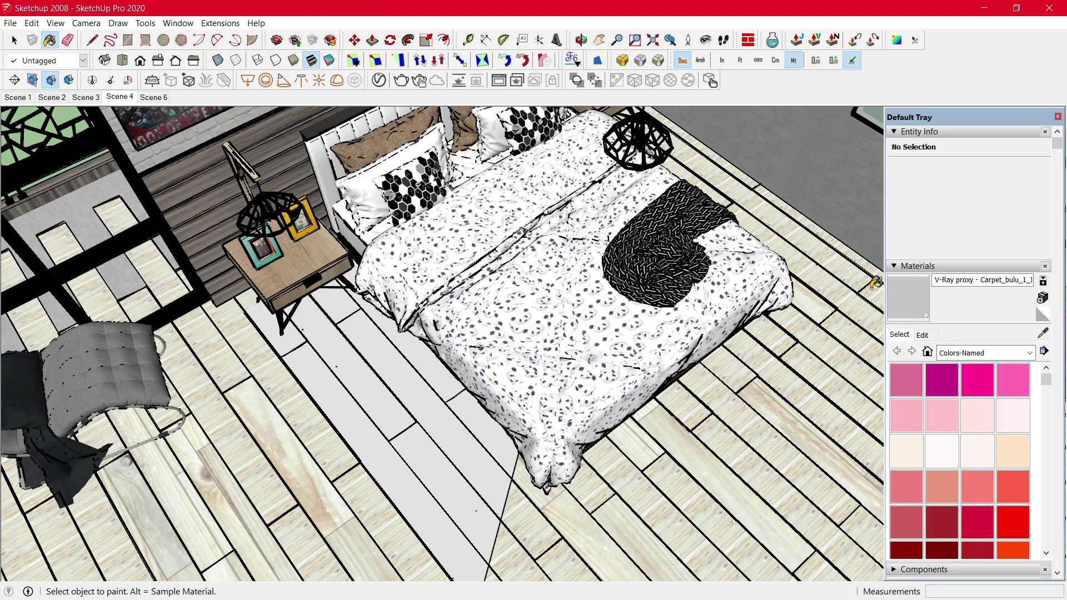
drag(1058, 147, 1066, 277)
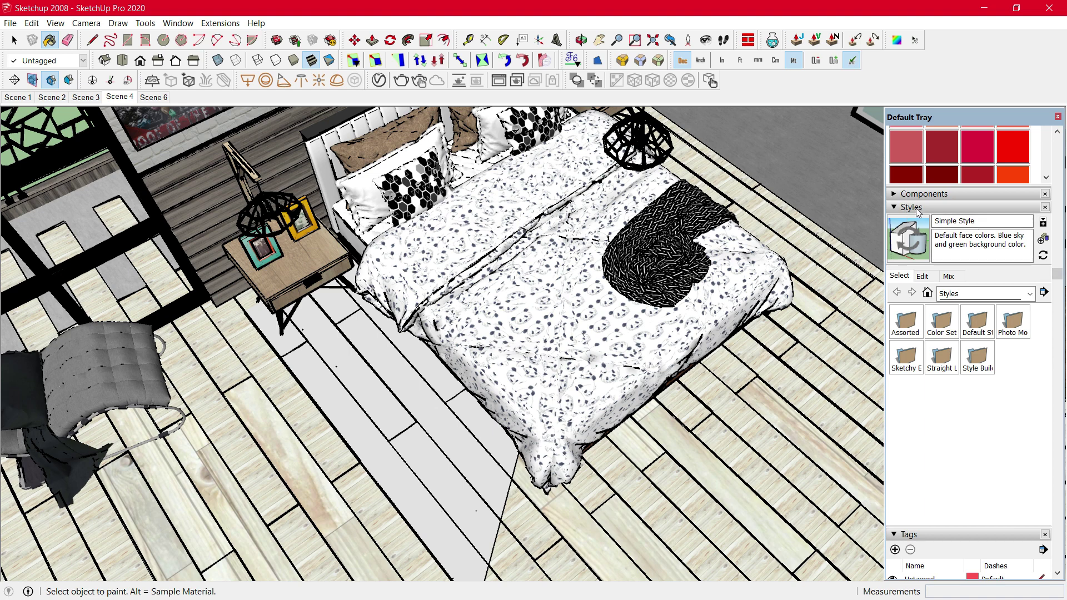
click(923, 276)
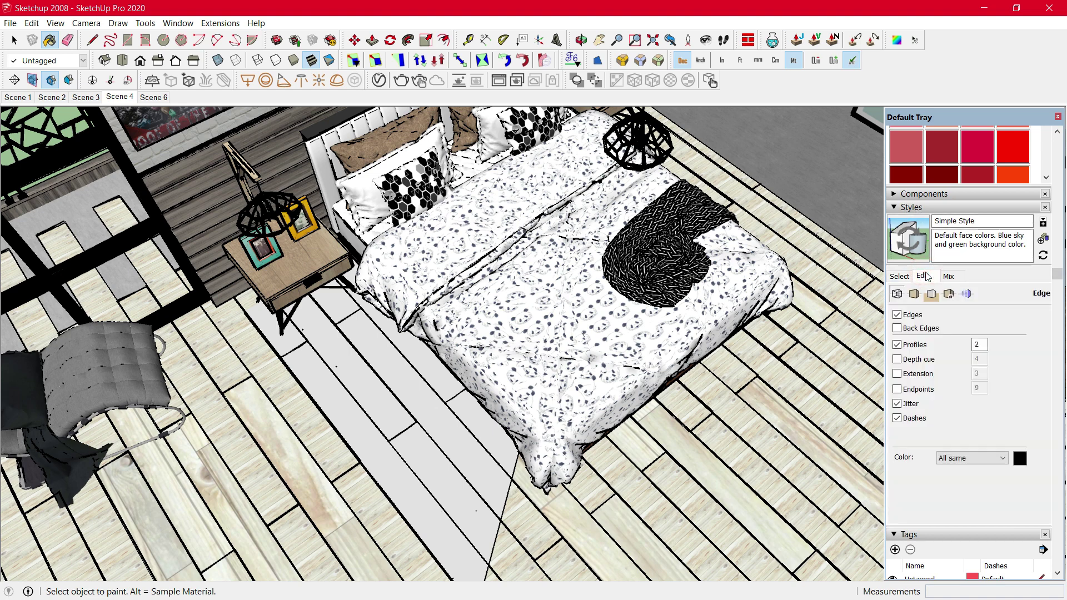
click(898, 404)
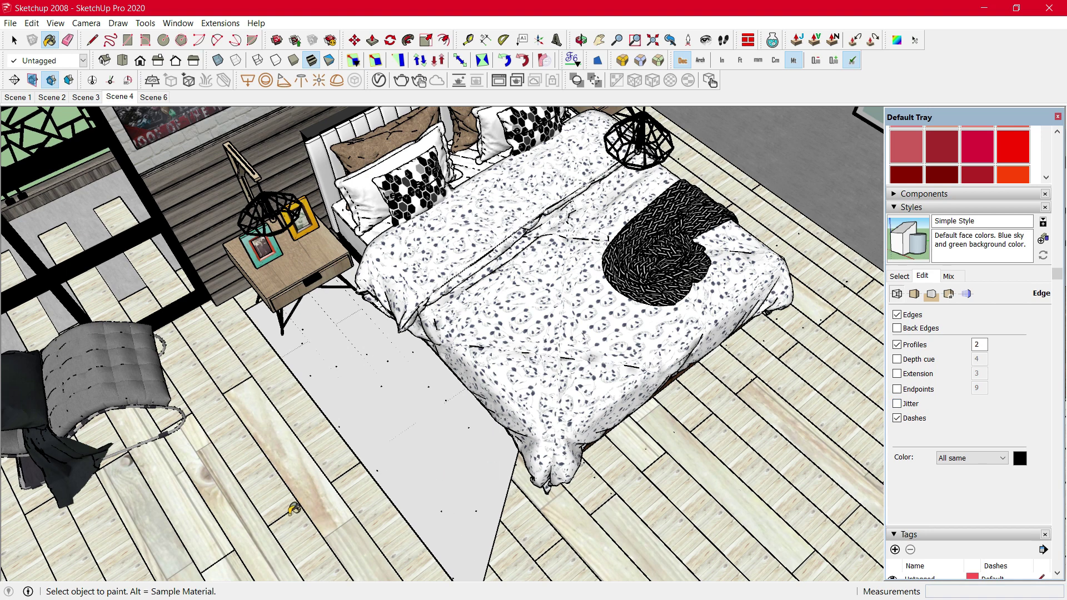
Inspect the wall decor and bed area, and disable Profiles in the style's edge settings to thin the outlines.
scroll(495, 503, down, 5)
middle_drag(511, 507, 456, 289)
scroll(465, 163, up, 5)
shift+middle_drag(464, 223, 465, 164)
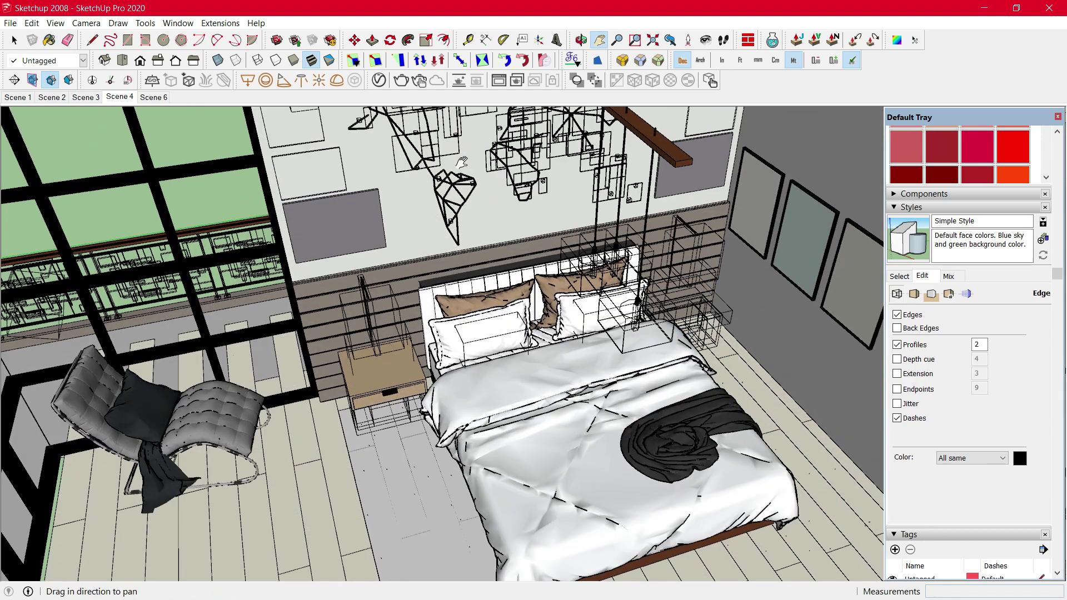
scroll(532, 253, up, 2)
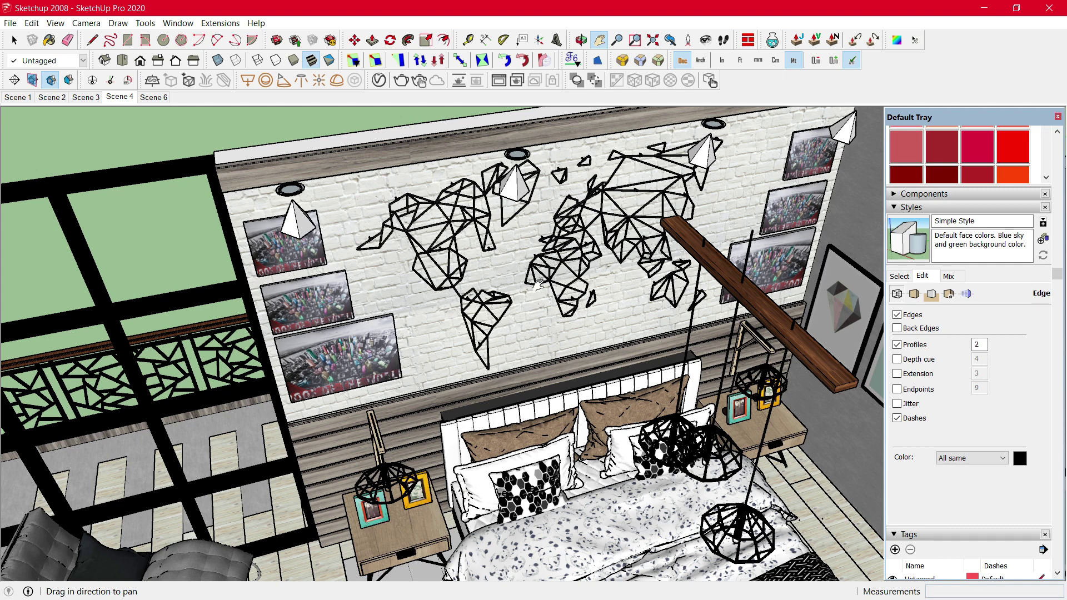
click(897, 344)
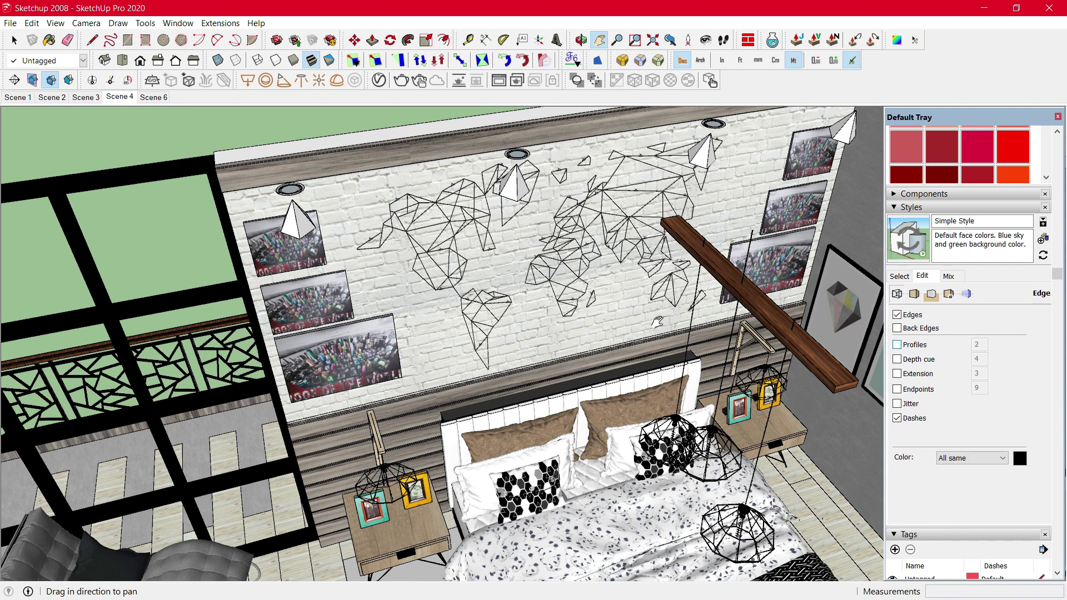